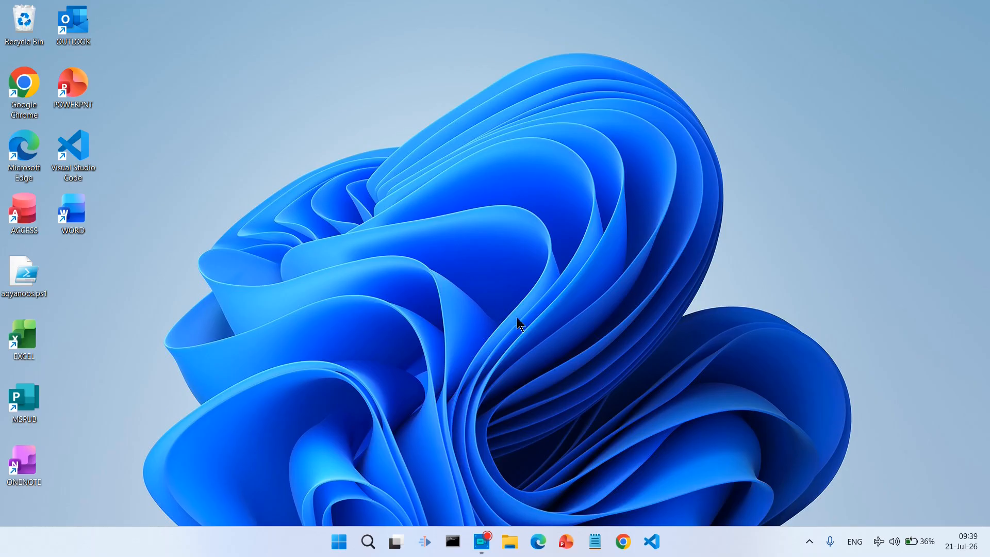
- Search Google for mysql in Edge and go to mysql.com's Downloads page at Community Edition
left_click(538, 541)
type("mys")
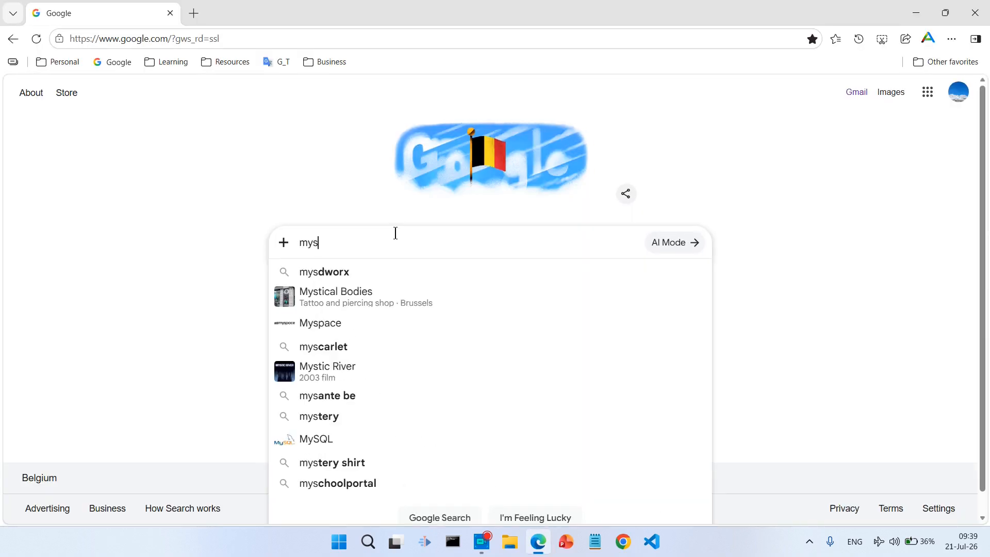
type("ql")
key("Return")
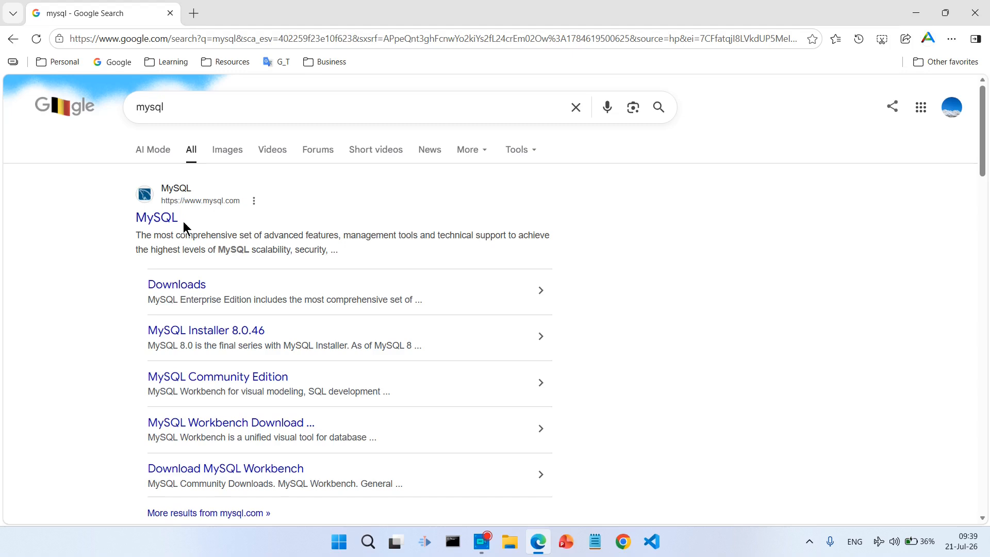
left_click(153, 221)
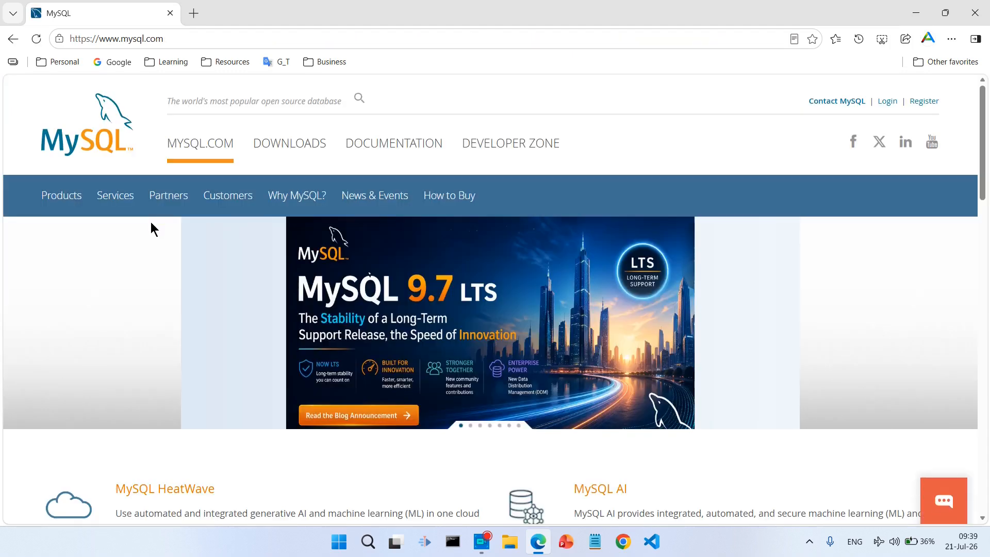
left_click(293, 147)
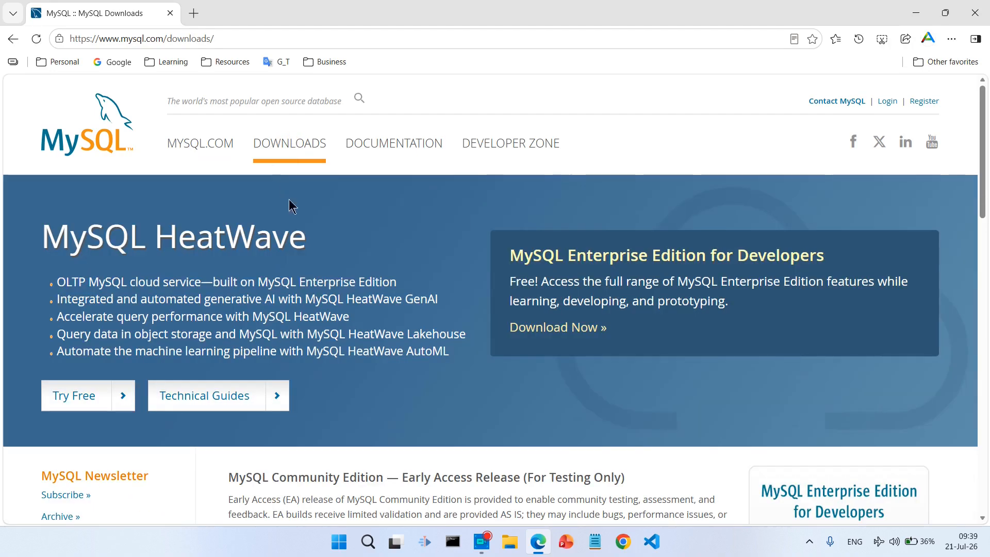
scroll(374, 262, "down", 6)
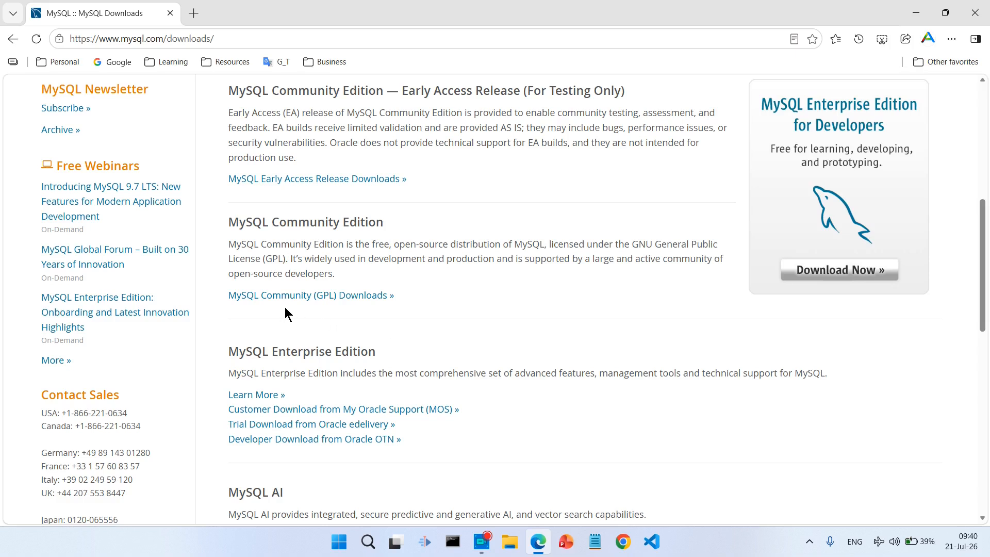
- Open MySQL Community (GPL) Downloads, check the MySQL Installer 8.0.46 page, then return to the list
left_click(322, 296)
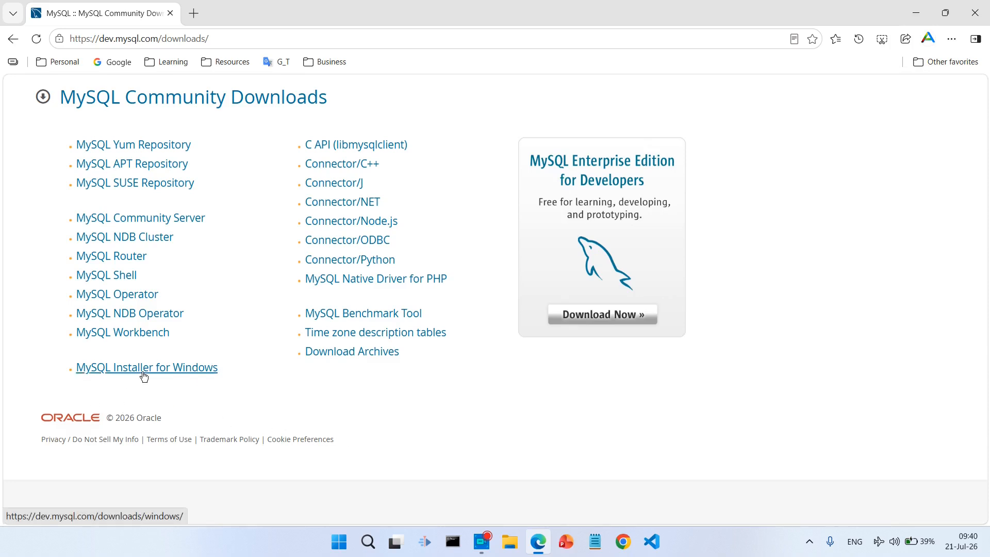
left_click(171, 368)
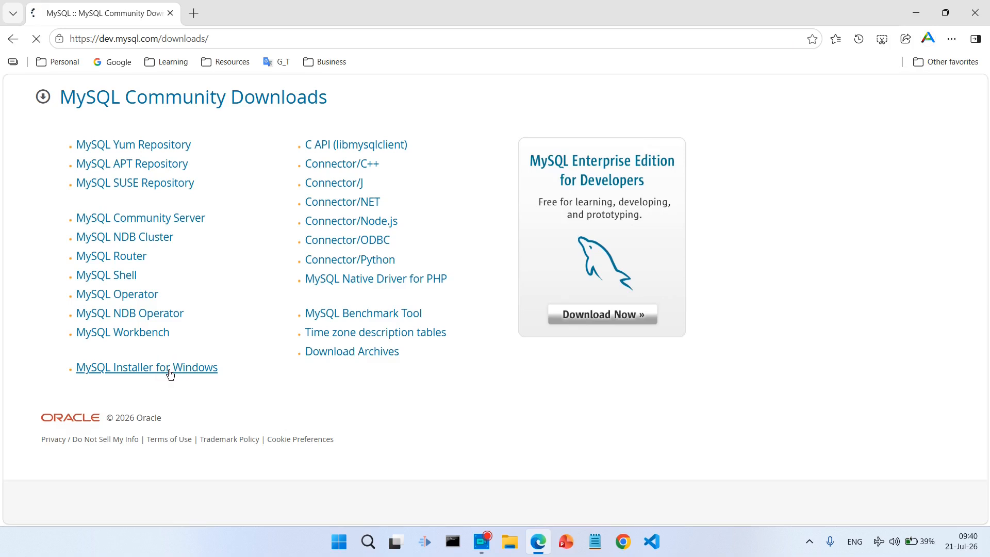
scroll(251, 337, "down", 1)
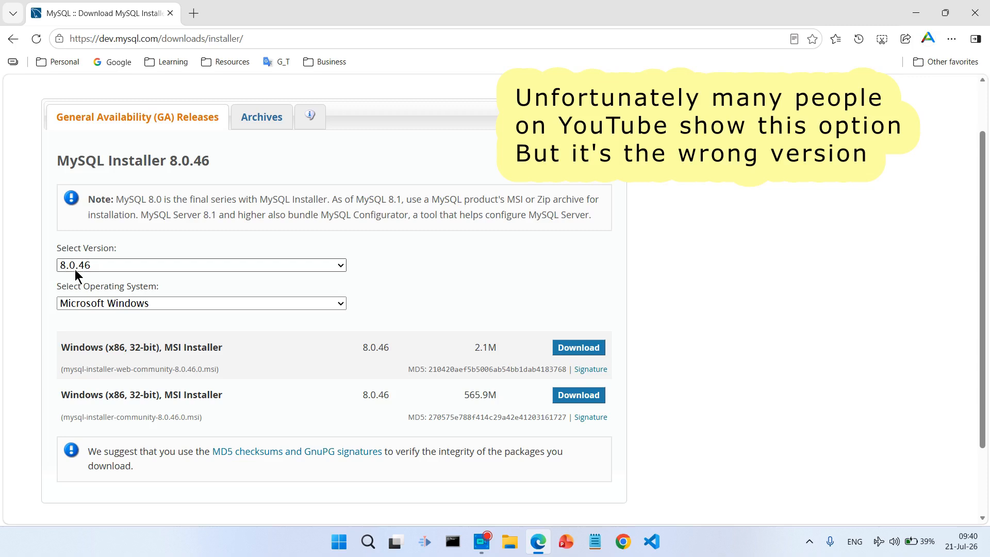
scroll(232, 349, "up", 1)
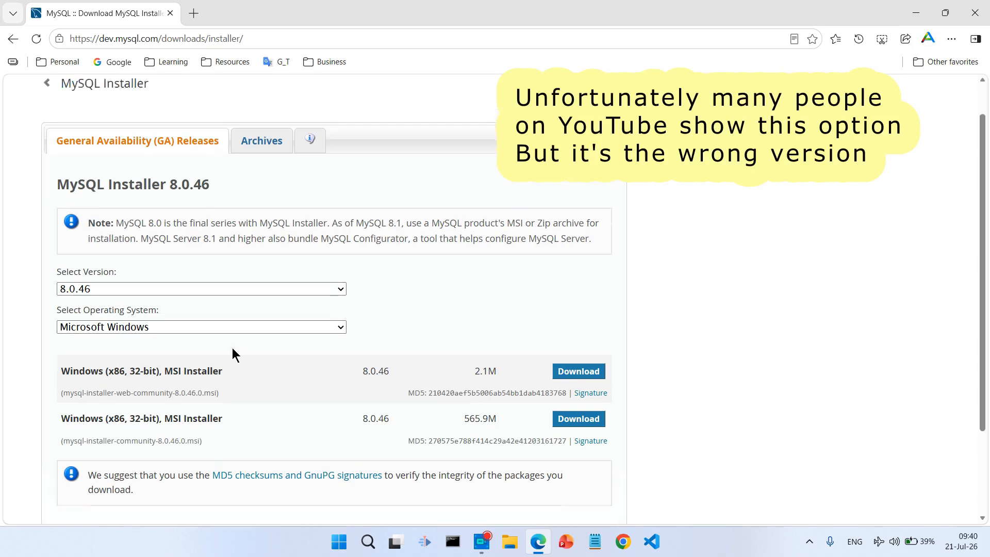
left_click(12, 39)
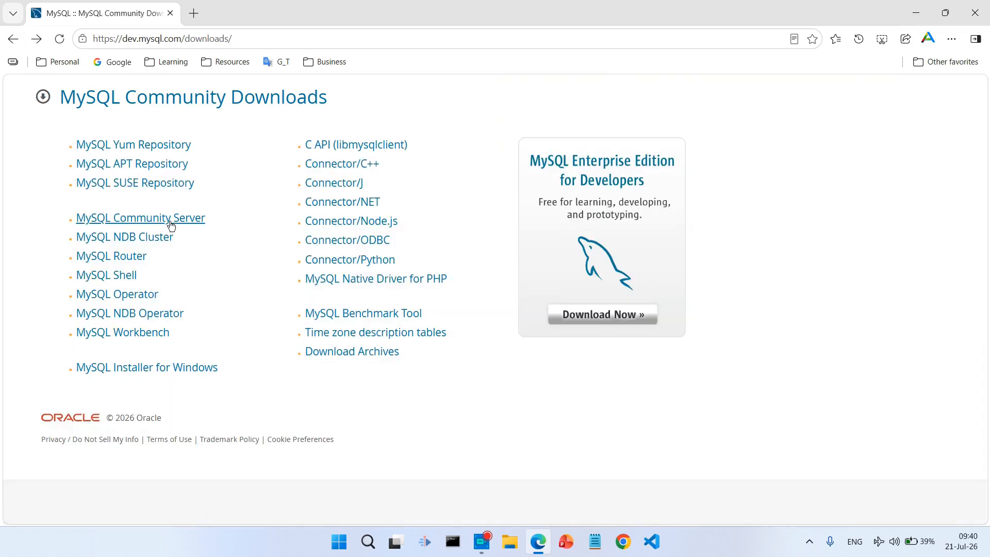
- Open MySQL Community Server and scroll to the 9.7.1 LTS Microsoft Windows downloads
left_click(133, 222)
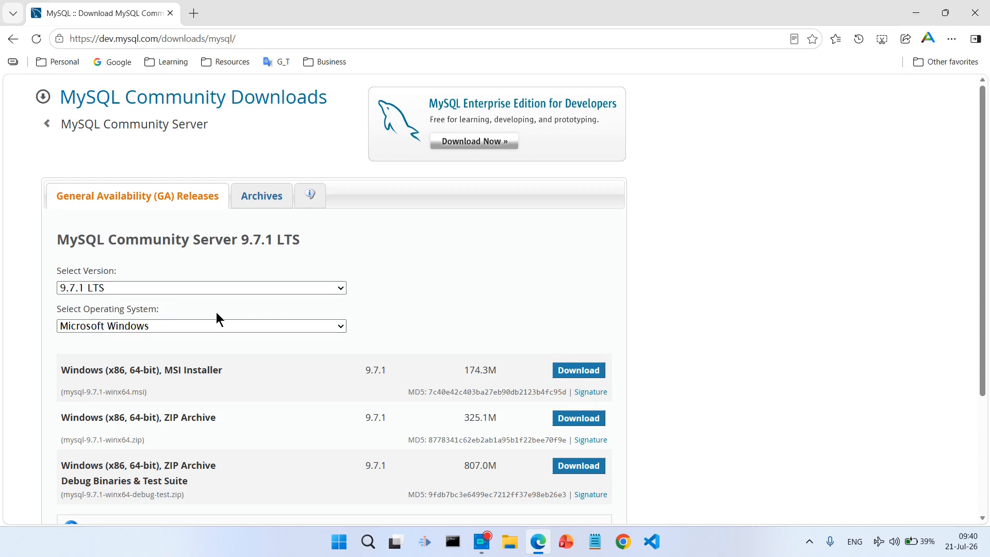
scroll(101, 255, "down", 2)
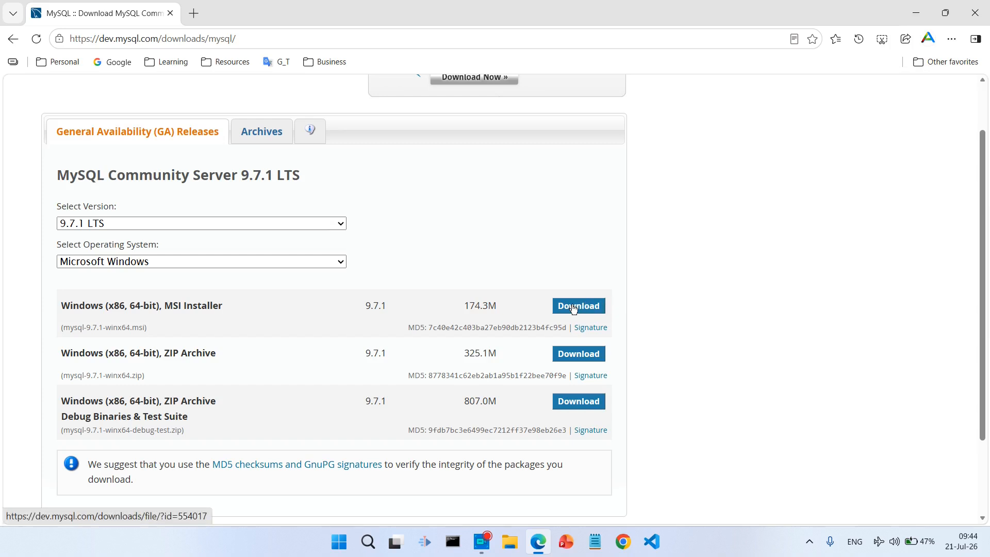
- Download the 174 MB mysql-9.7.1-winx64.msi installer without logging in and show it in File Explorer
left_click(573, 305)
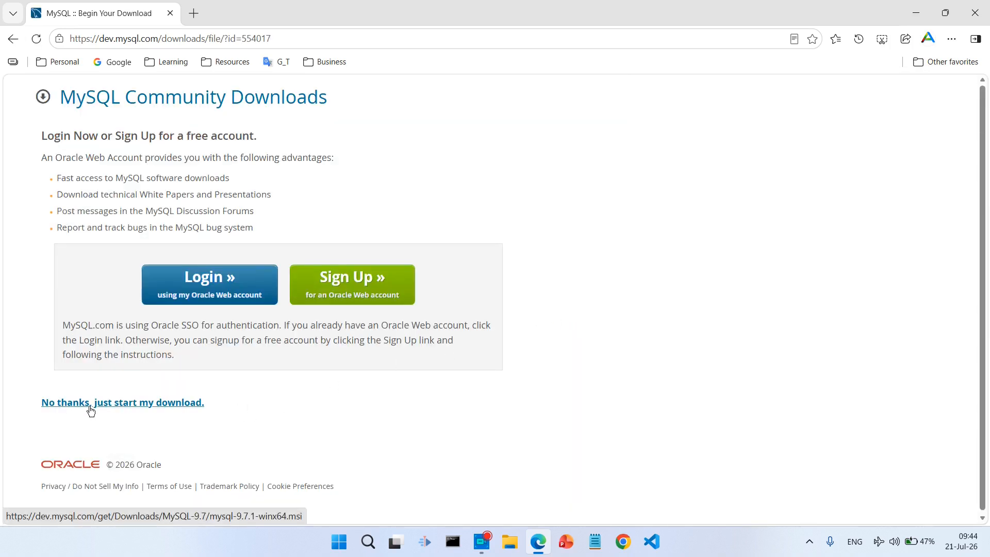
left_click(149, 407)
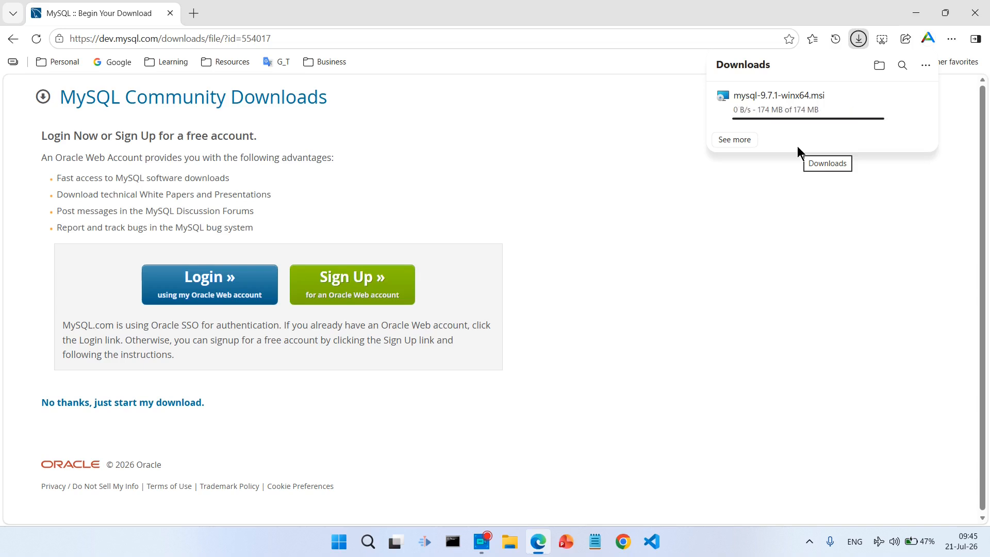
mouse_move(799, 119)
left_click(893, 114)
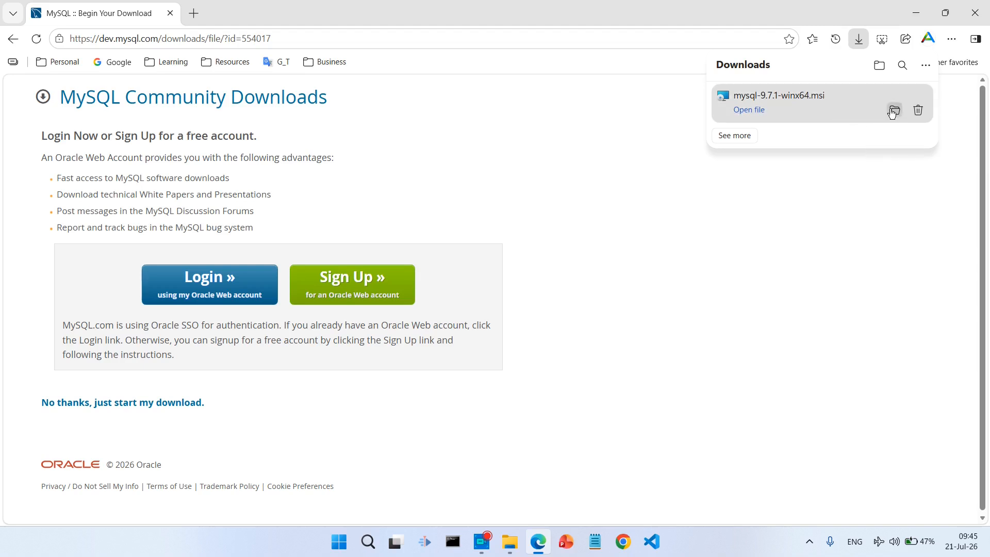
left_click(509, 541)
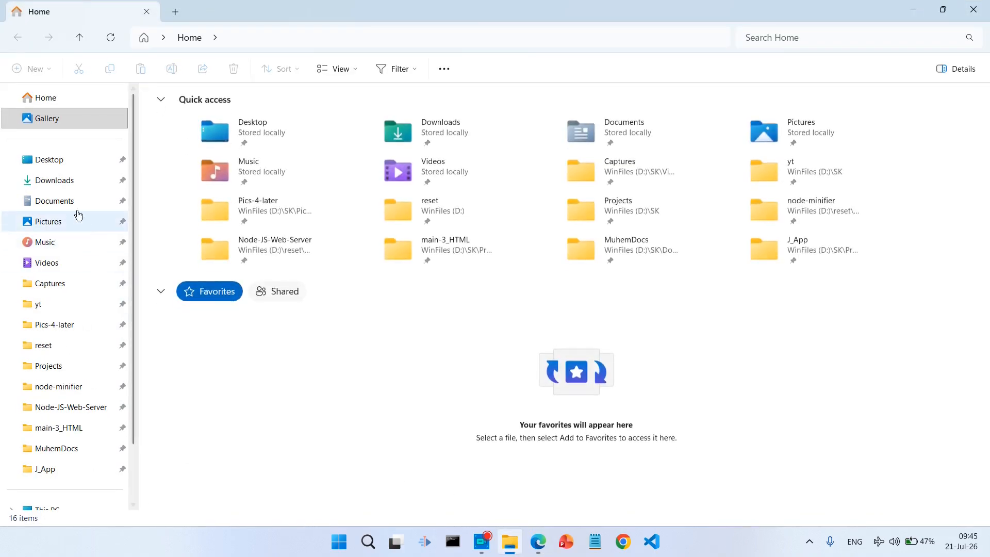
- Launch mysql-9.7.1-winx64.msi from Downloads and accept the license agreement
left_click(56, 181)
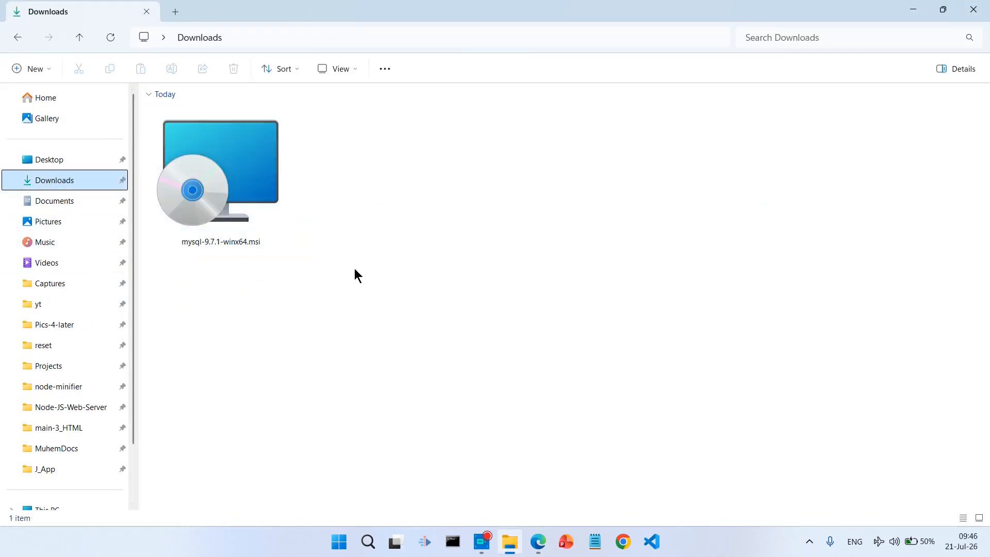
double_click(227, 202)
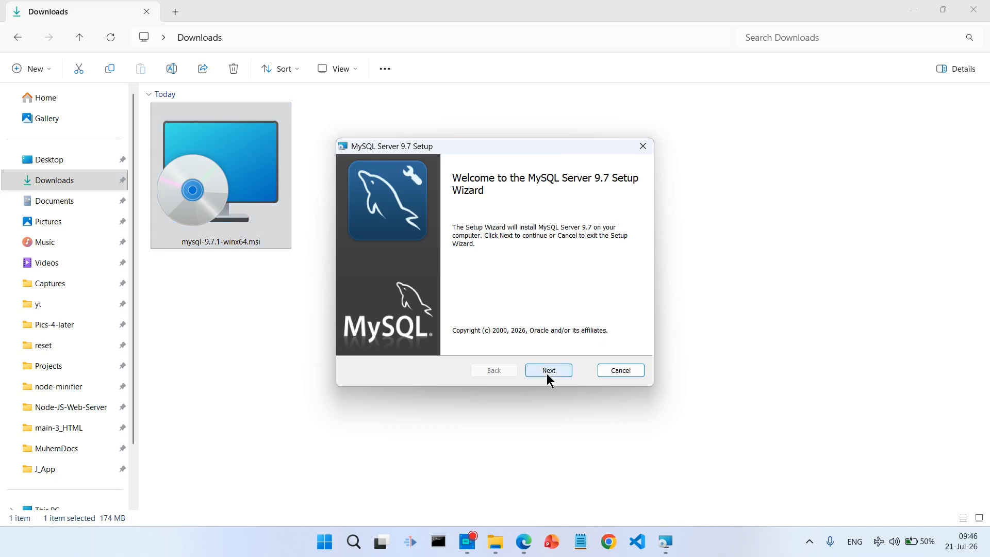
left_click(547, 374)
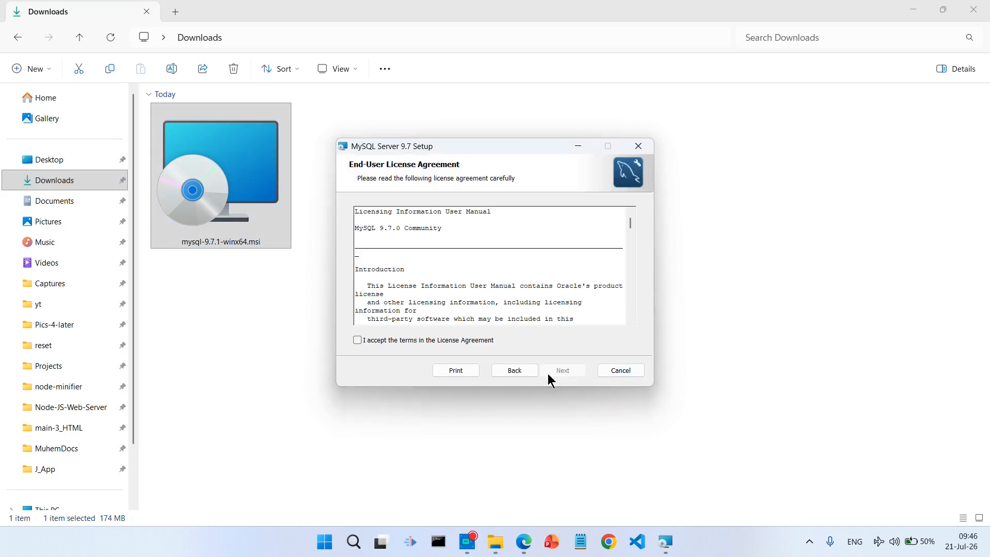
left_click(385, 345)
scroll(547, 278, "down", 5)
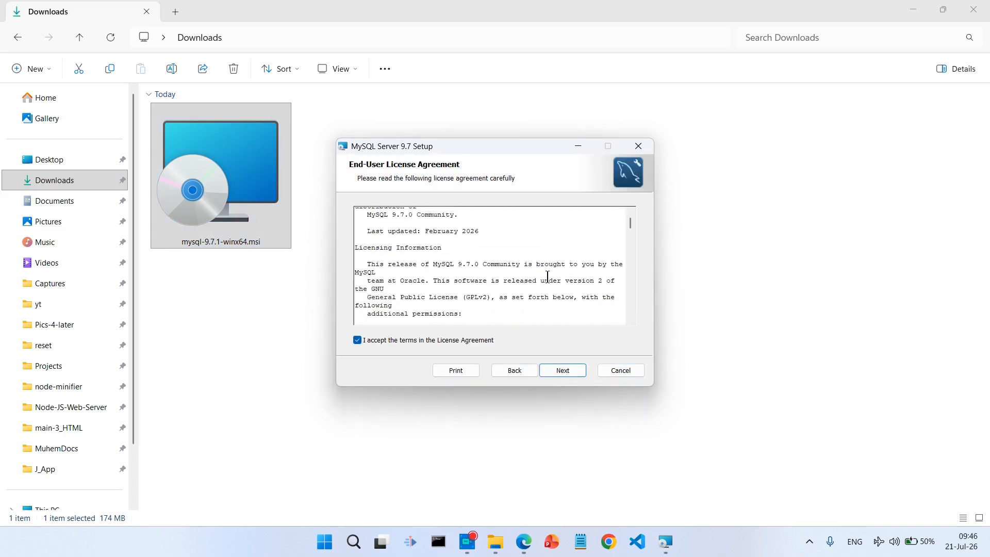
scroll(548, 278, "down", 3)
left_click(559, 371)
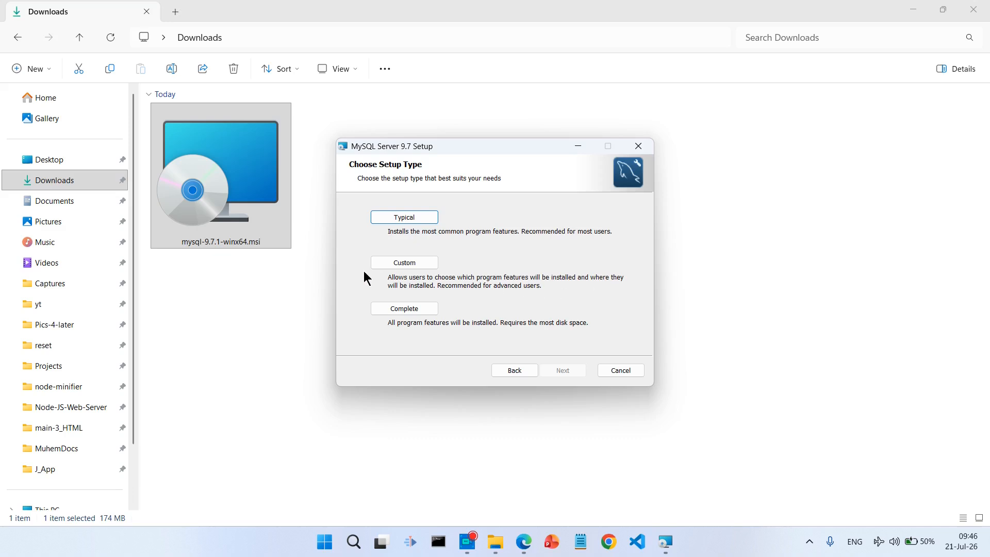
- Choose Custom setup, select Development Components, and browse the install location to the WinFiles (D:) drive
left_click(415, 265)
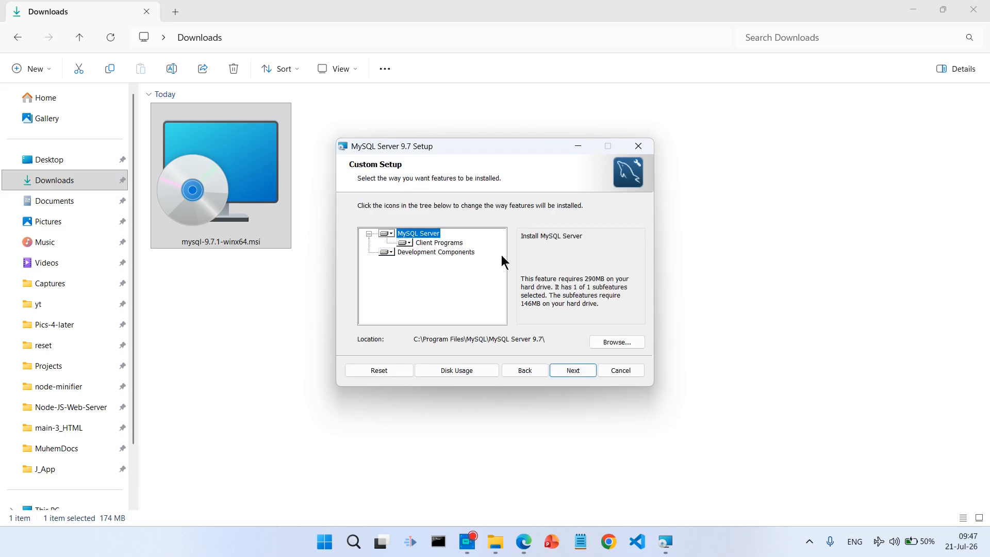
left_click(428, 253)
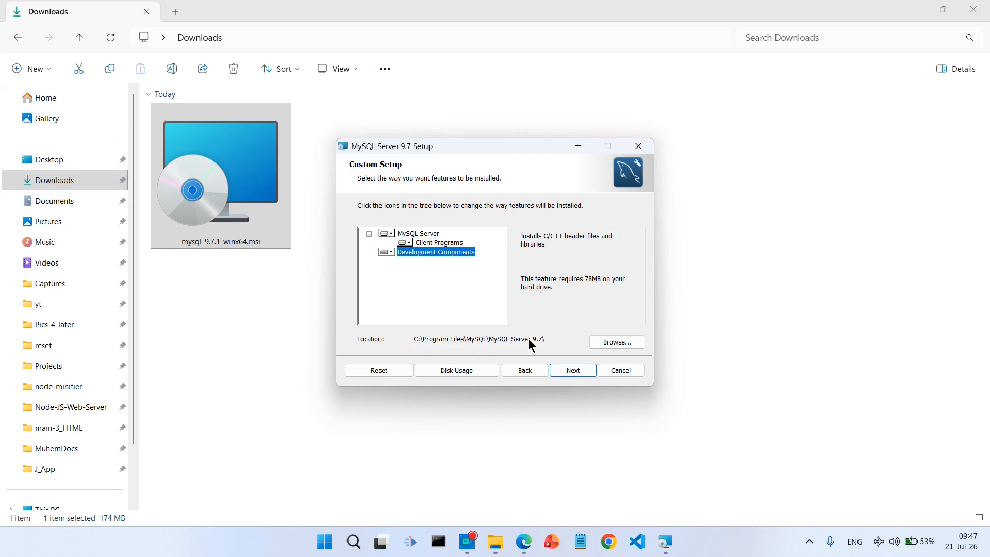
left_click(619, 342)
left_click(599, 209)
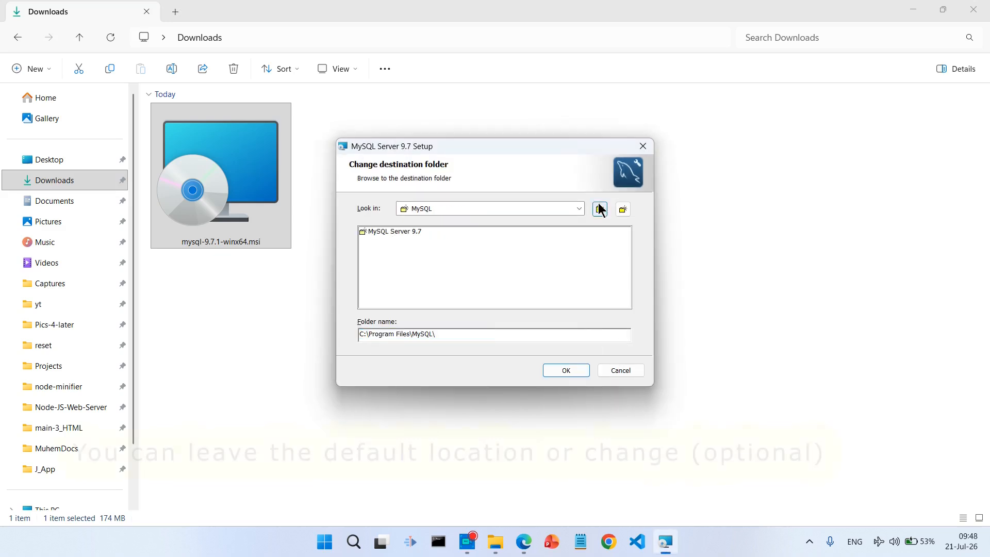
left_click(600, 209)
left_click(600, 209)
left_click(579, 208)
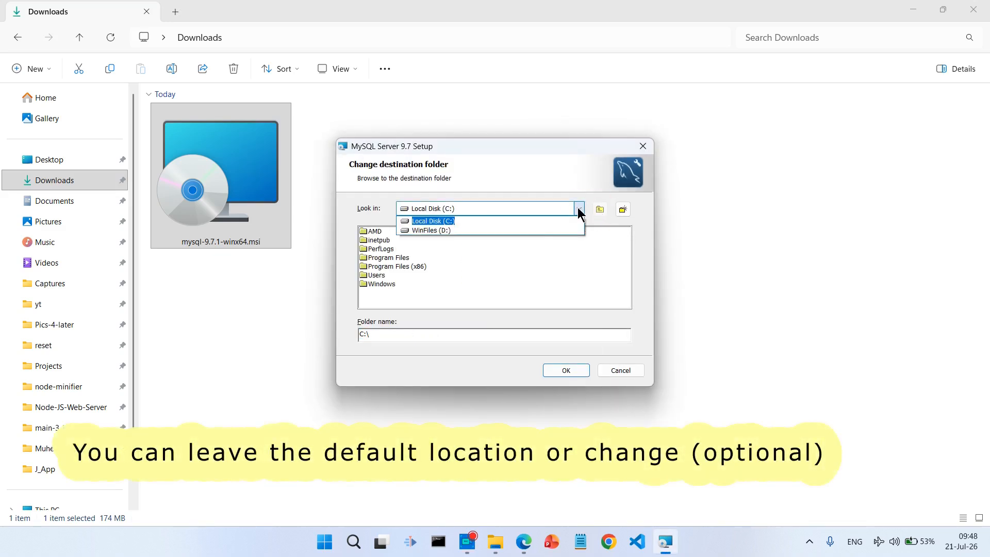
left_click(430, 225)
- Create folder mysql-971 inside D:\softwares-apps and accept it as the install location
double_click(408, 276)
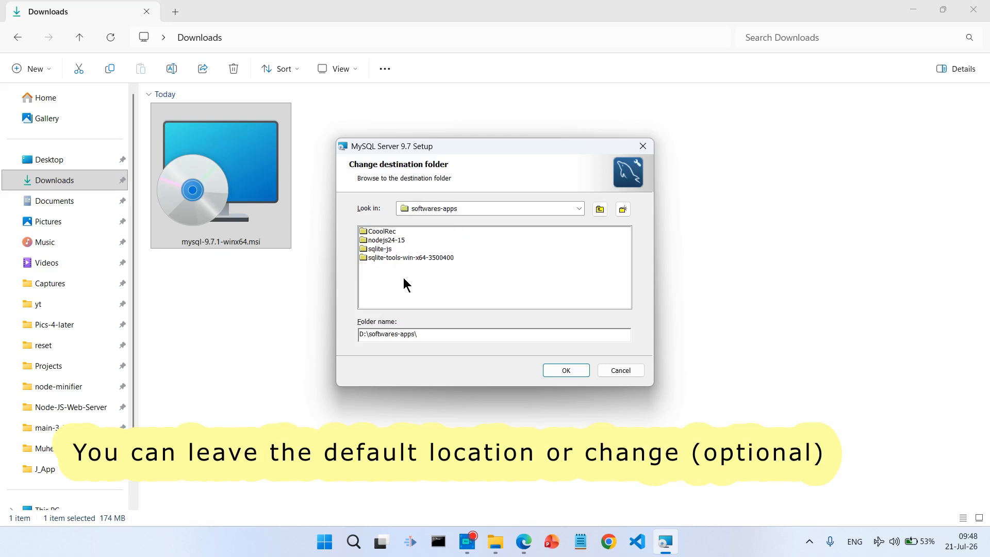
left_click(623, 209)
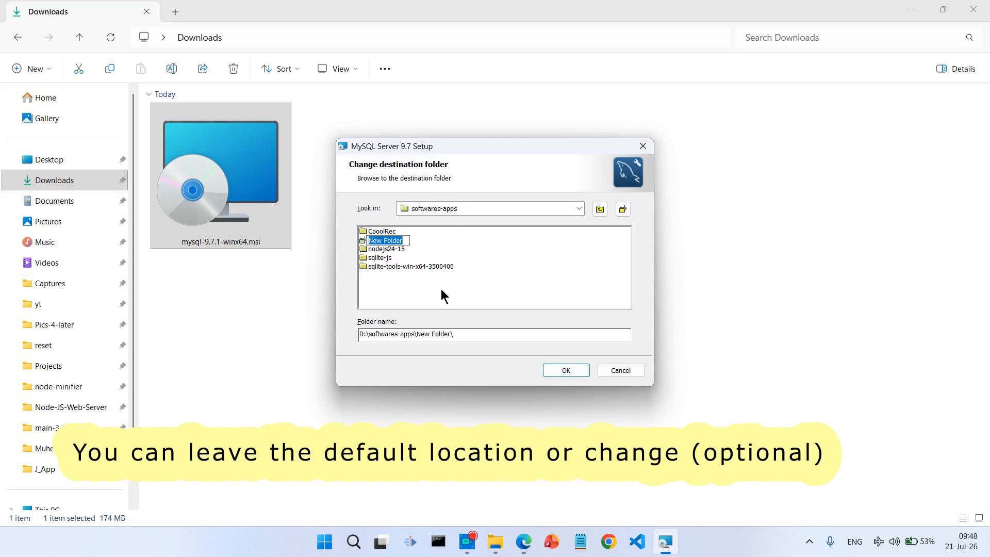
type("mysql-971")
key("Return")
double_click(394, 242)
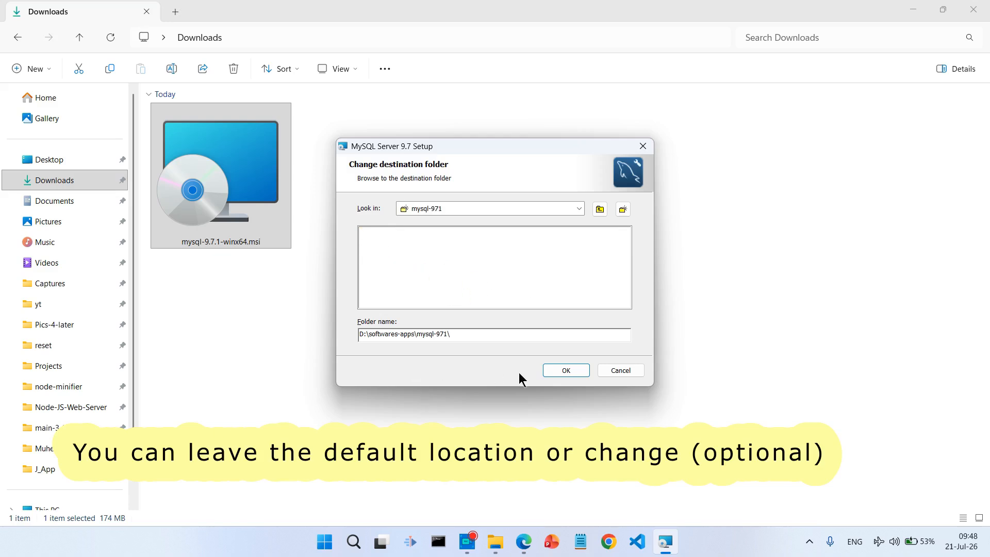
left_click(566, 370)
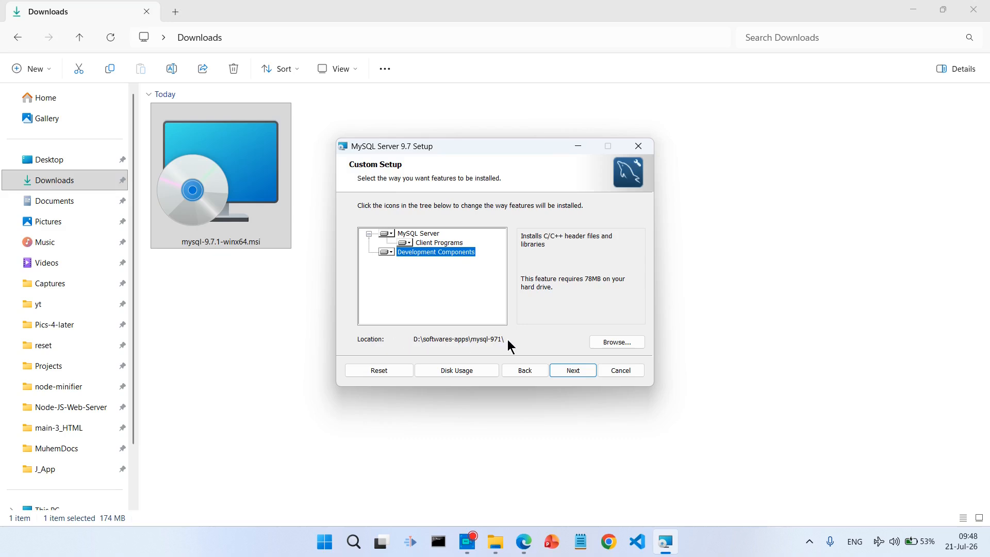
- Install MySQL Server 9.7 and finish with 'Run MySQL Configurator' left checked
left_click(577, 369)
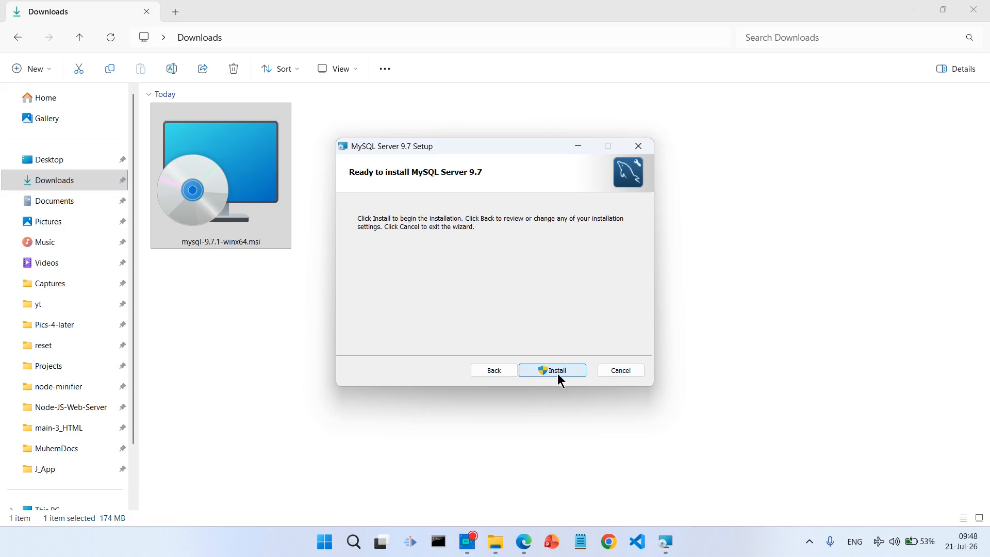
left_click(558, 373)
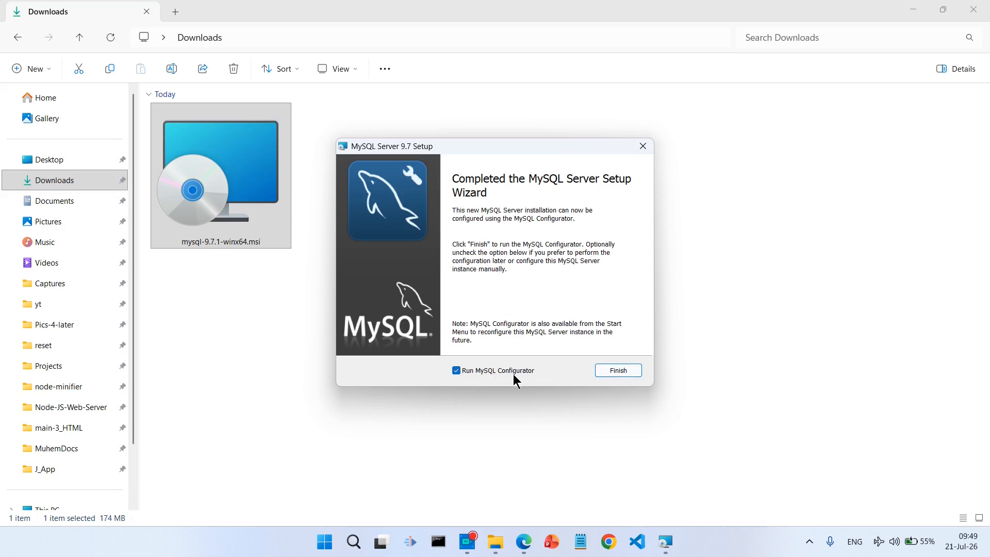
left_click(612, 370)
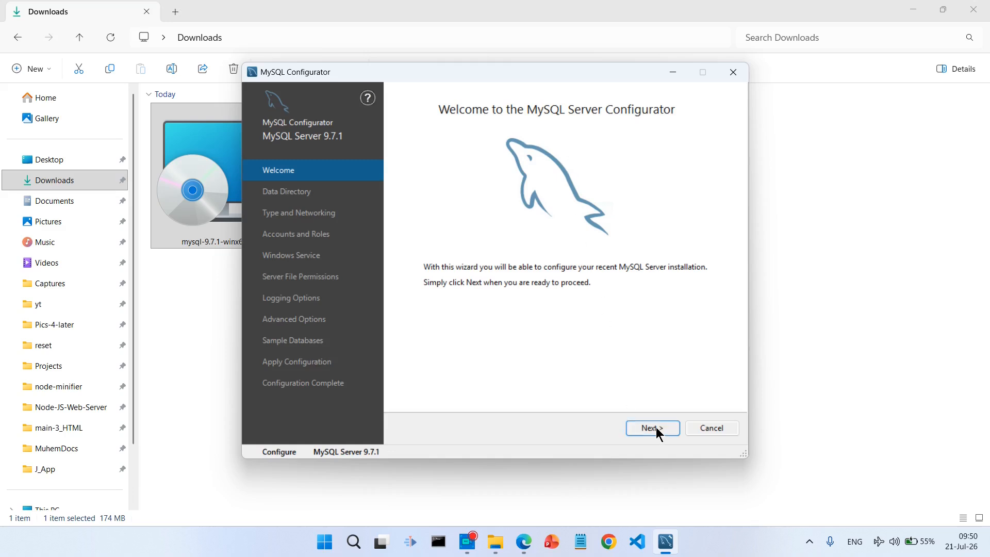
- Set the data directory to a newly created folder, D:\softwares-apps\mysql-data-dir
left_click(643, 433)
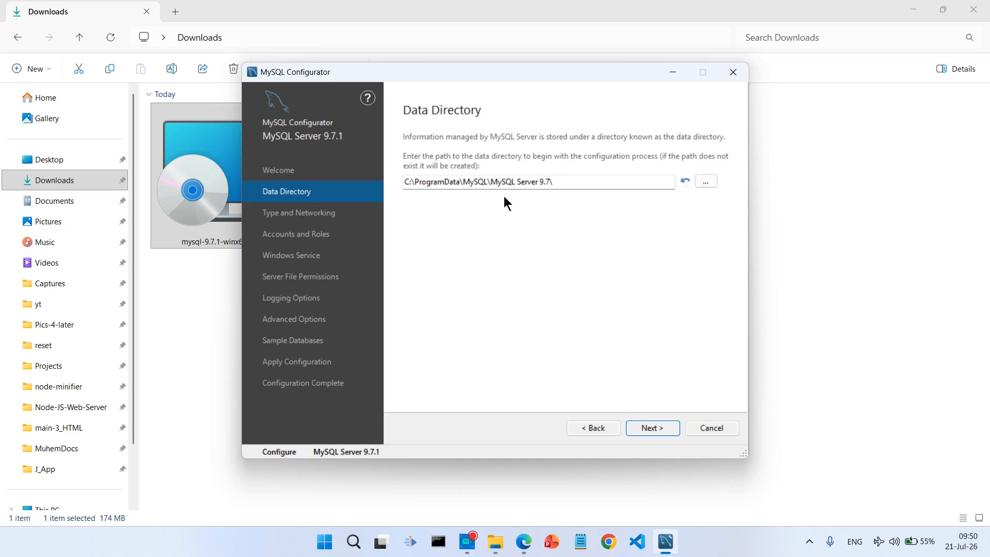
left_click(704, 181)
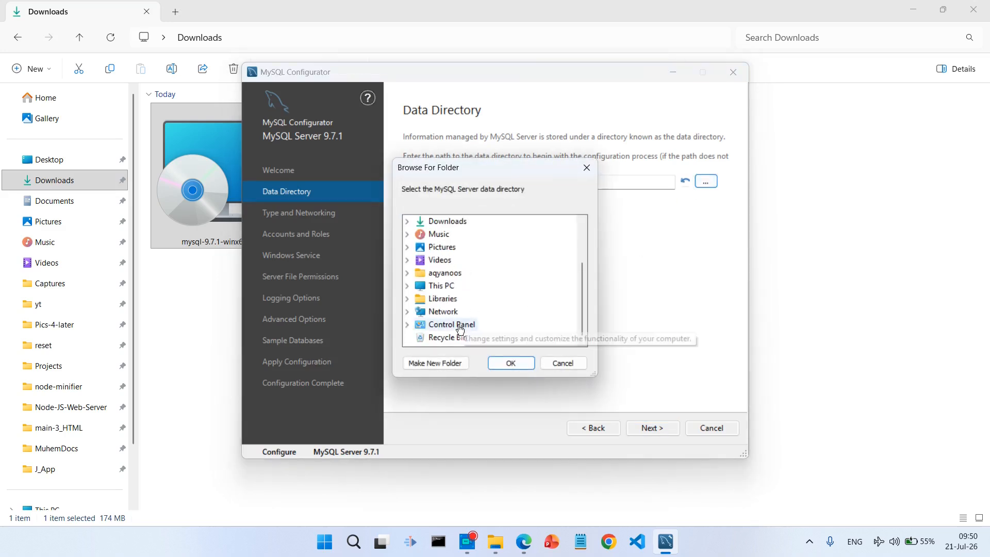
scroll(464, 278, "down", 5)
left_click(407, 285)
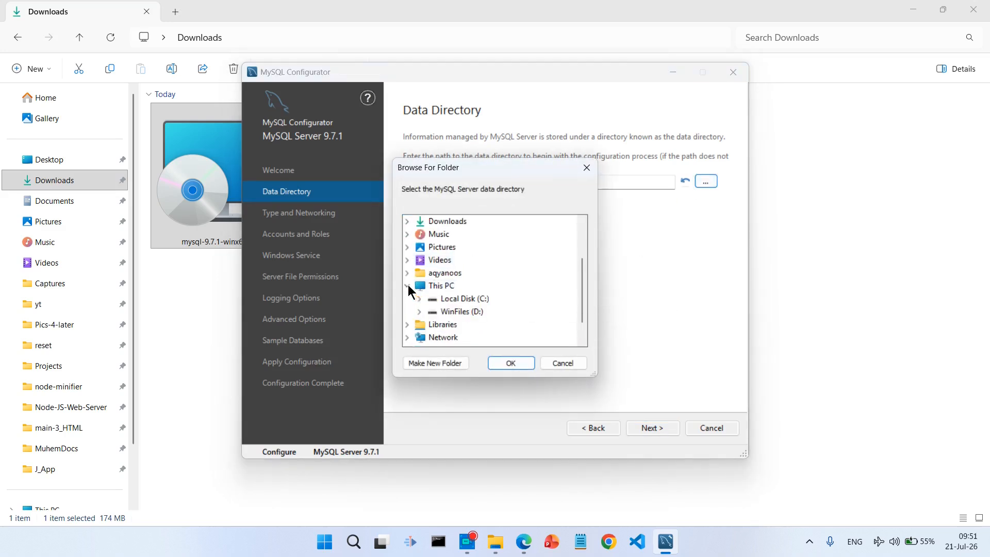
left_click(419, 316)
left_click(431, 298)
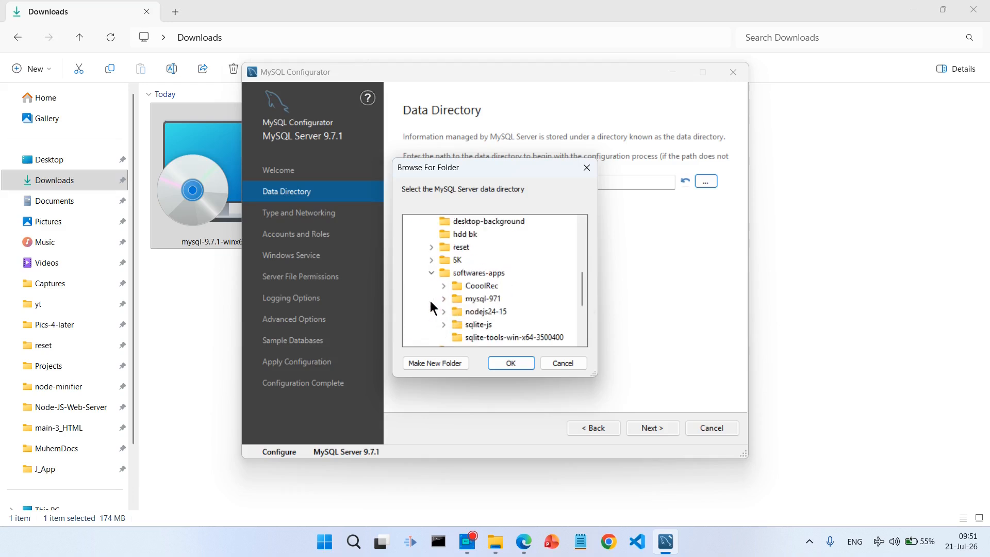
left_click(483, 239)
left_click(435, 363)
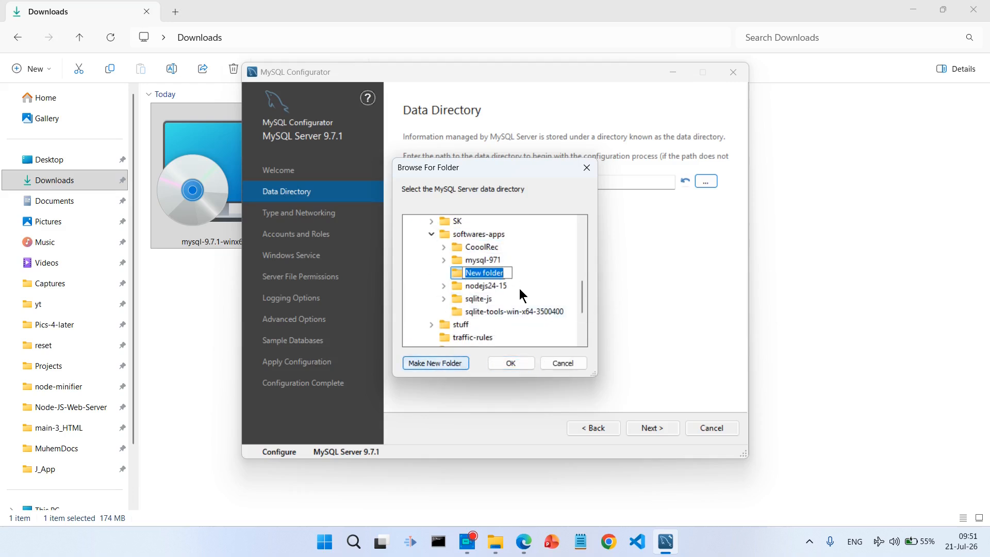
type("mysql-da")
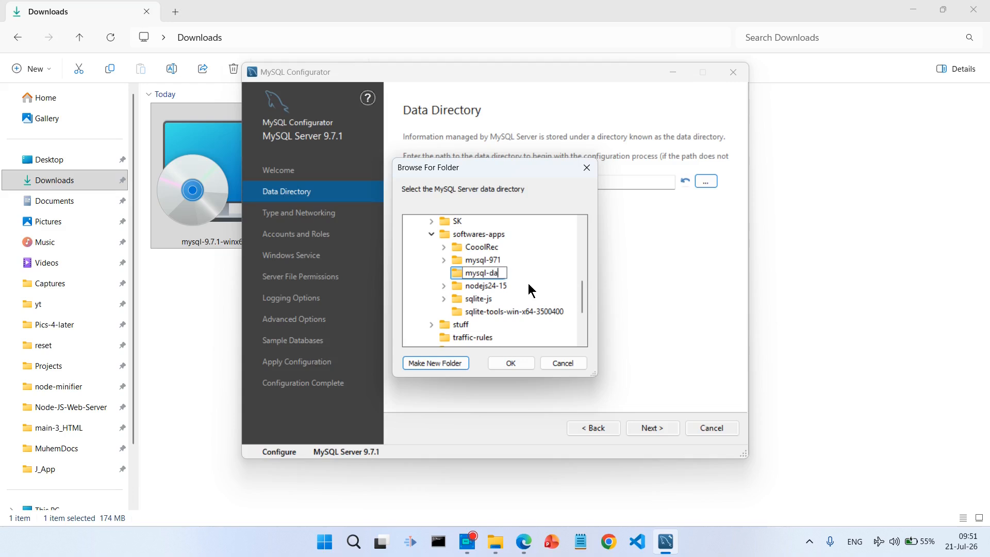
type("ta-dir")
key("Return")
key("Return")
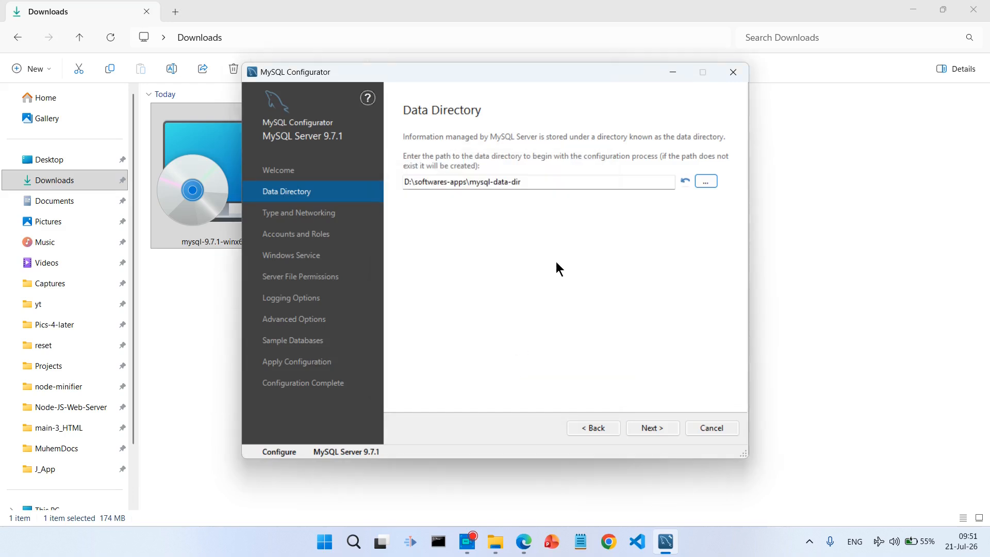
- Choose the Development Computer config type with TCP/IP on port 3306
left_click(658, 432)
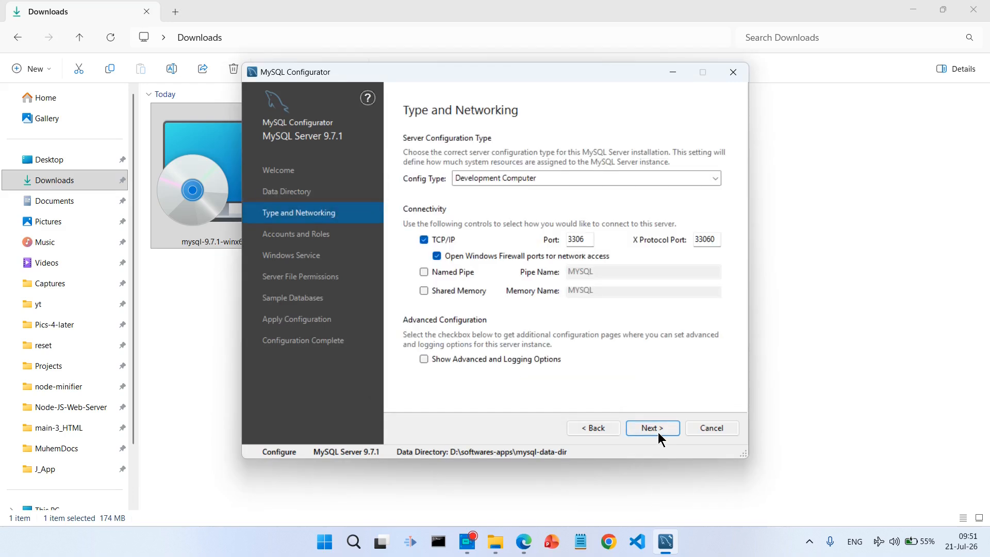
left_click(651, 182)
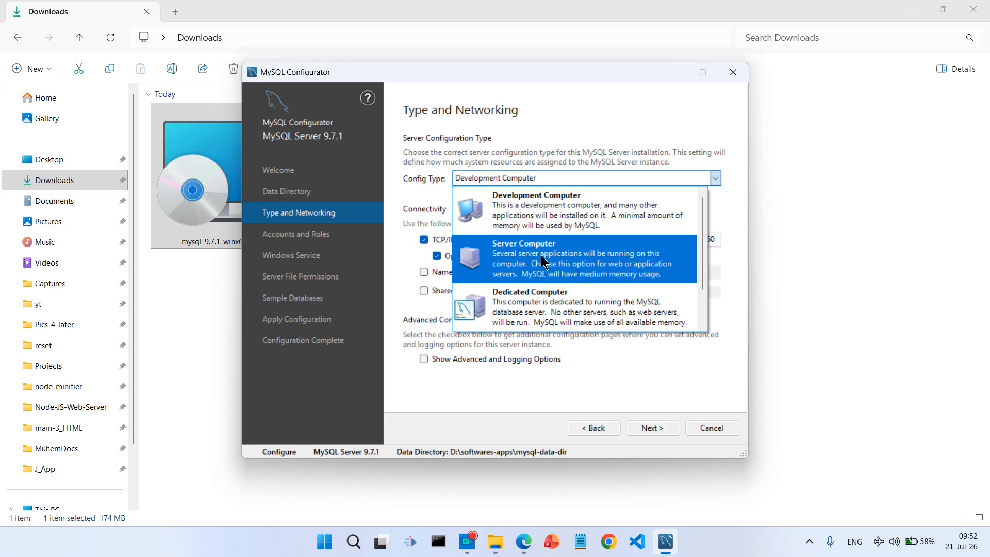
left_click(525, 217)
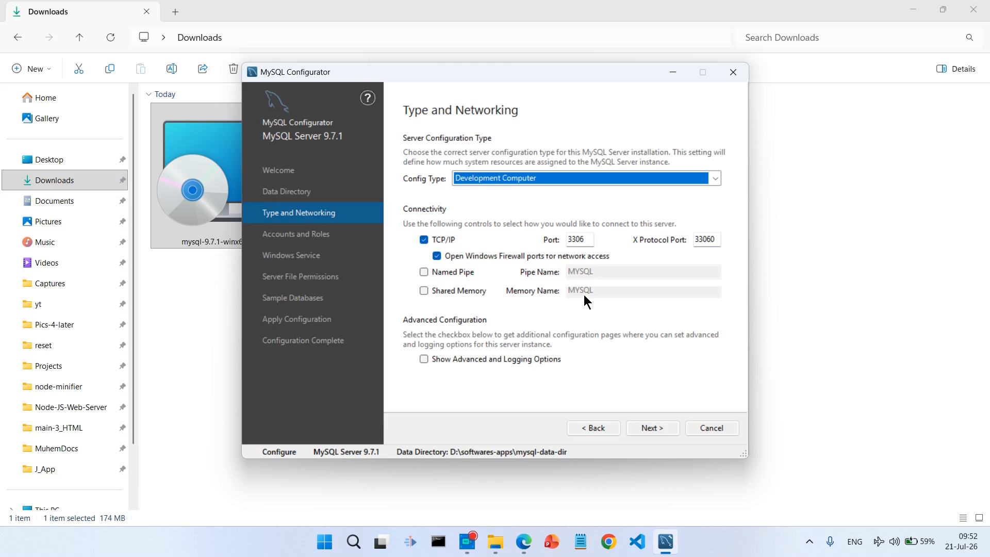
left_click(656, 431)
- Enter the root password, then add a user named 'admin' with the DB Admin role
type("1234")
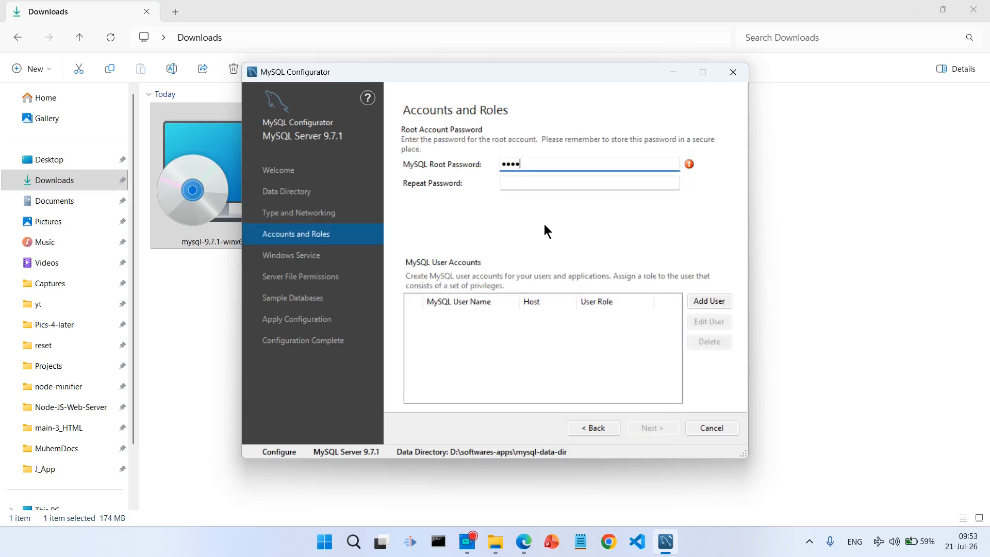
type("56789")
key("Tab")
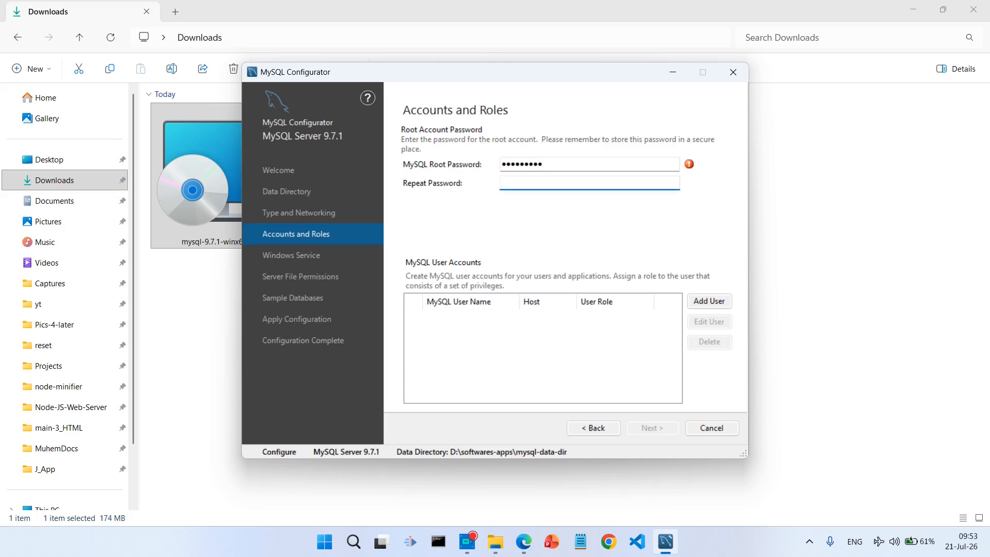
type("123456789")
left_click(707, 301)
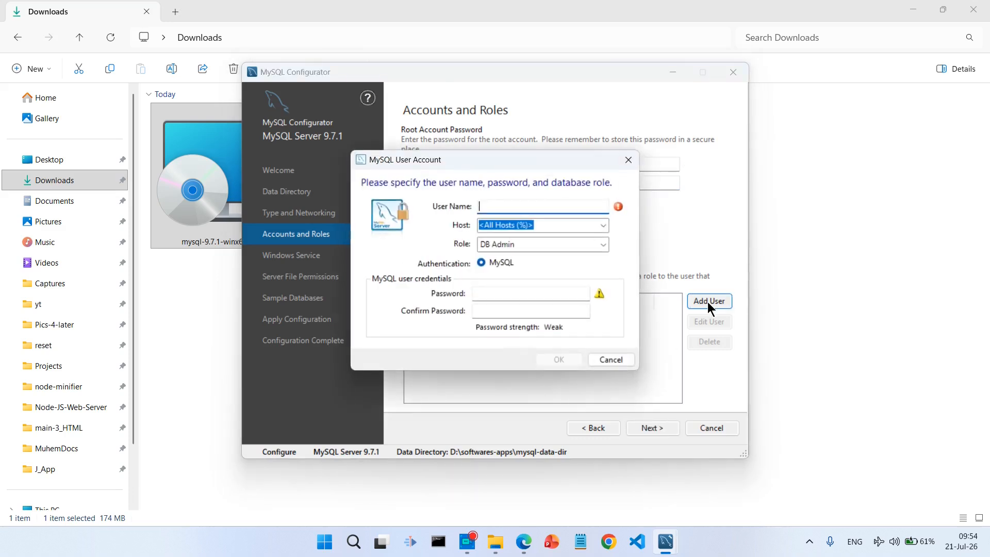
type("admin")
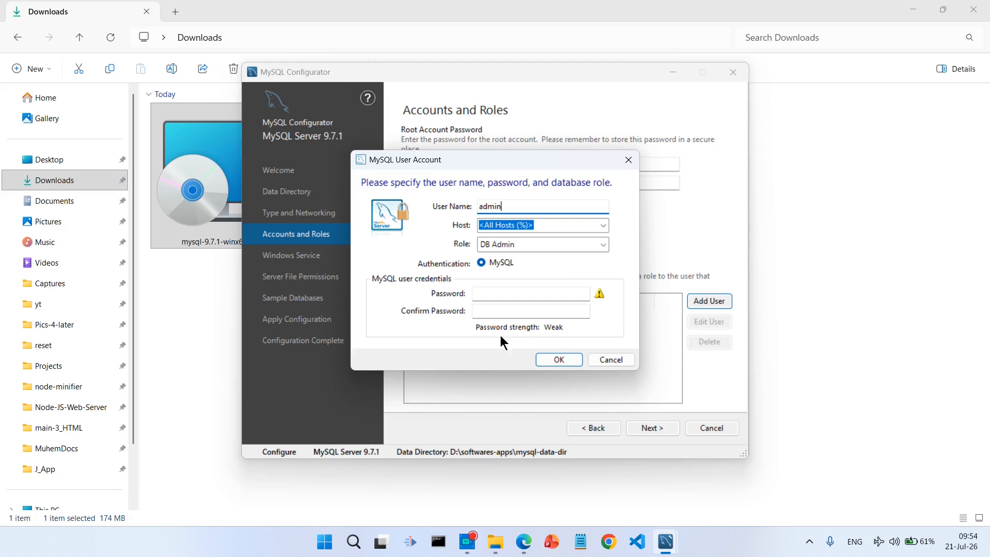
left_click(550, 358)
left_click(653, 430)
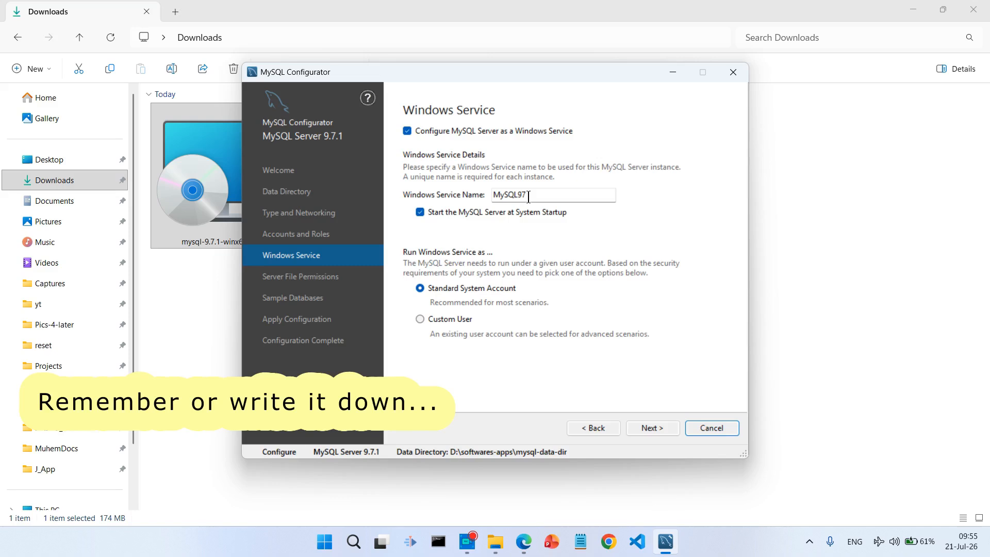
- Accept the MySQL97 Windows service, default file permissions and no sample databases
left_click(668, 432)
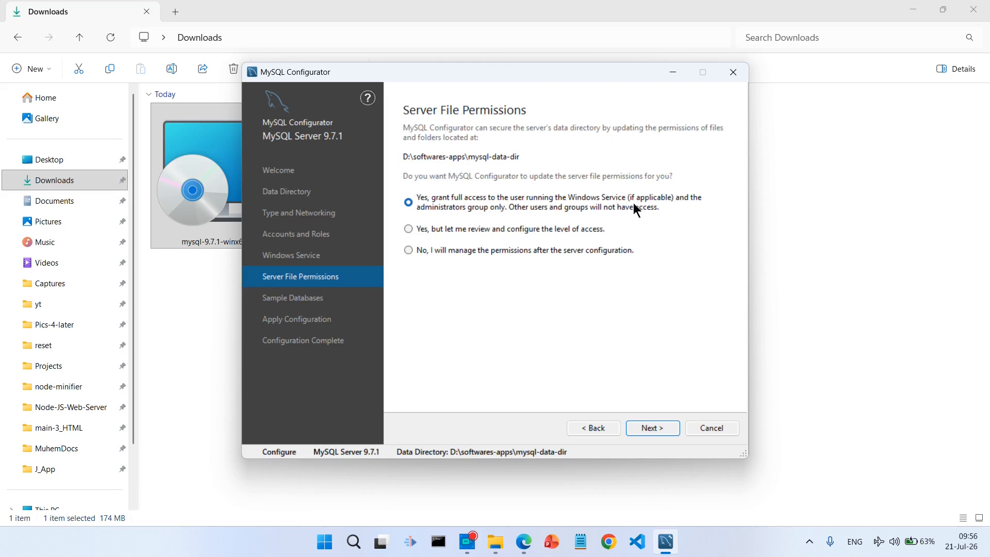
left_click(669, 431)
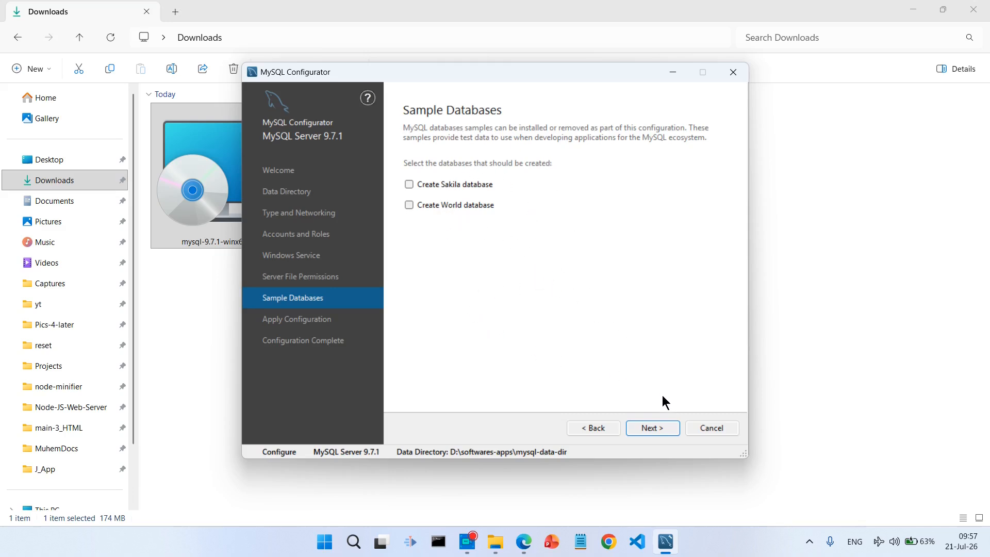
left_click(672, 432)
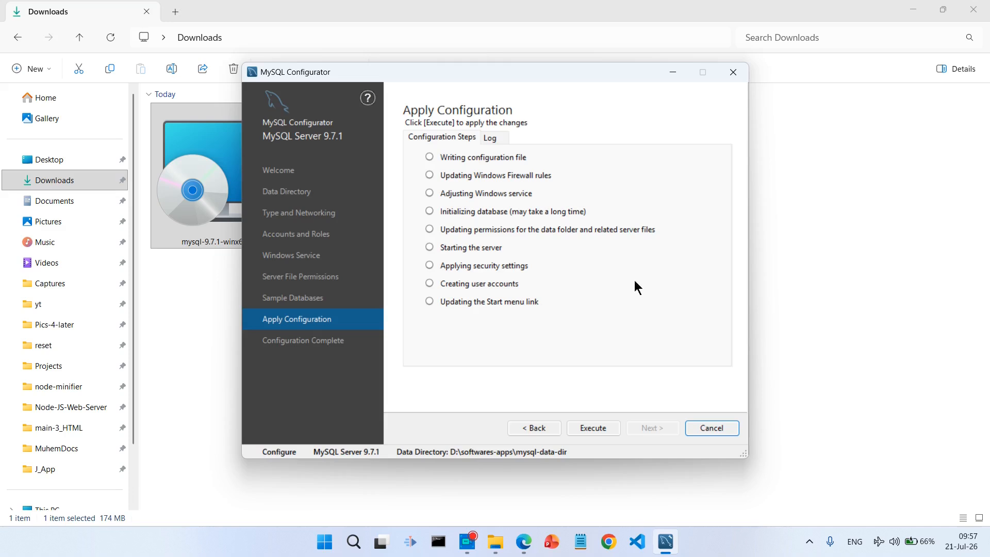
- Execute all nine configuration steps and finish, closing MySQL Configurator
left_click(615, 431)
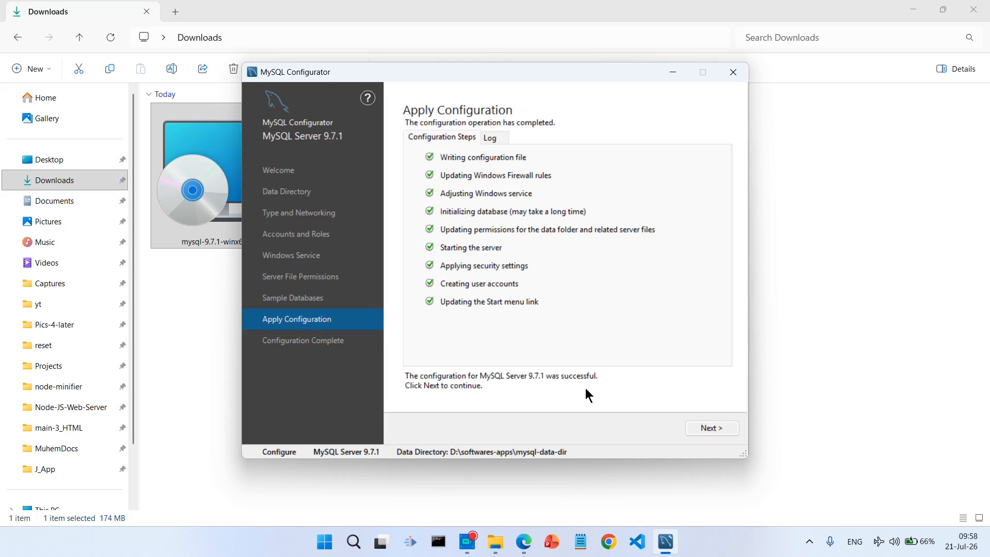
left_click(724, 430)
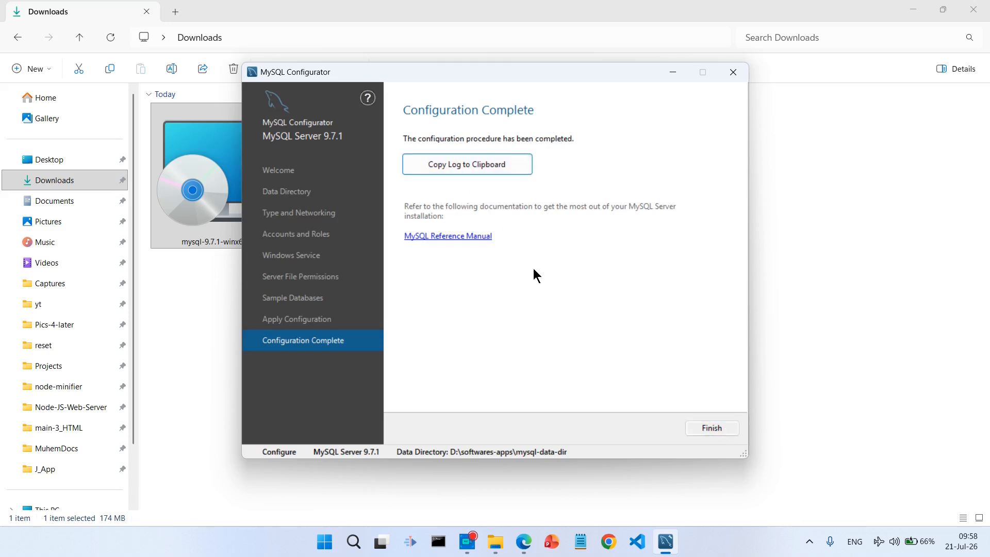
left_click(692, 435)
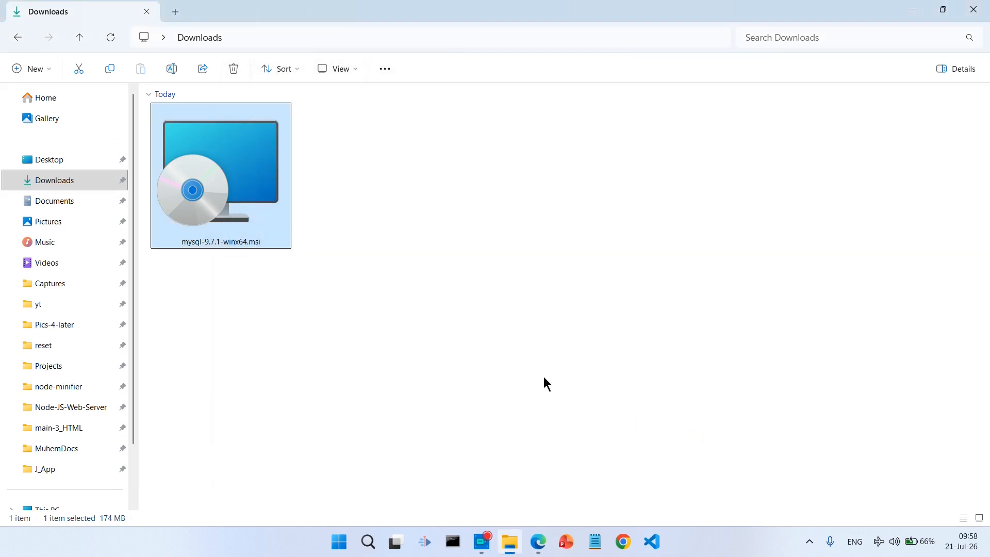
- Paste the MySQL configuration log into a new Notepad note, then minimize Notepad
key("alt+Tab")
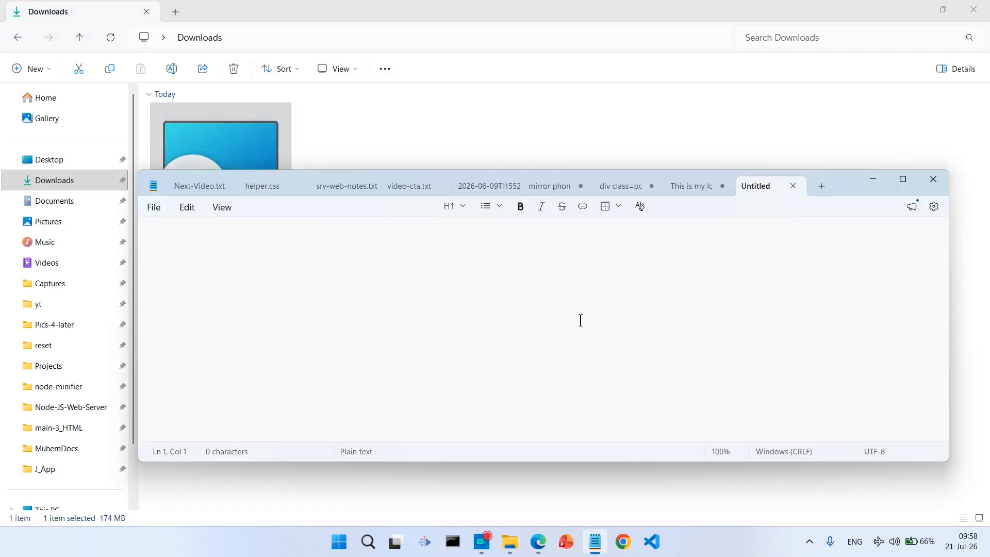
key("ctrl+v")
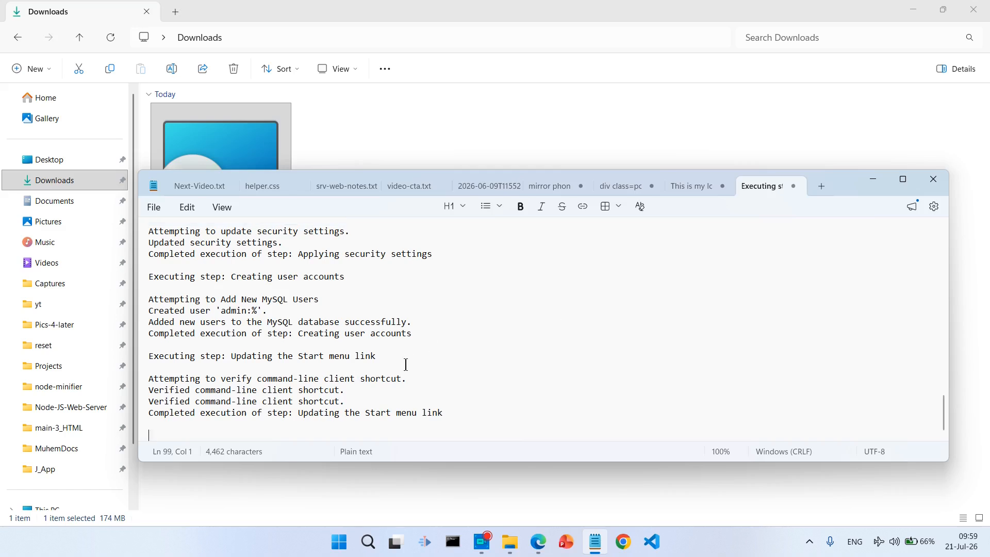
left_click(877, 180)
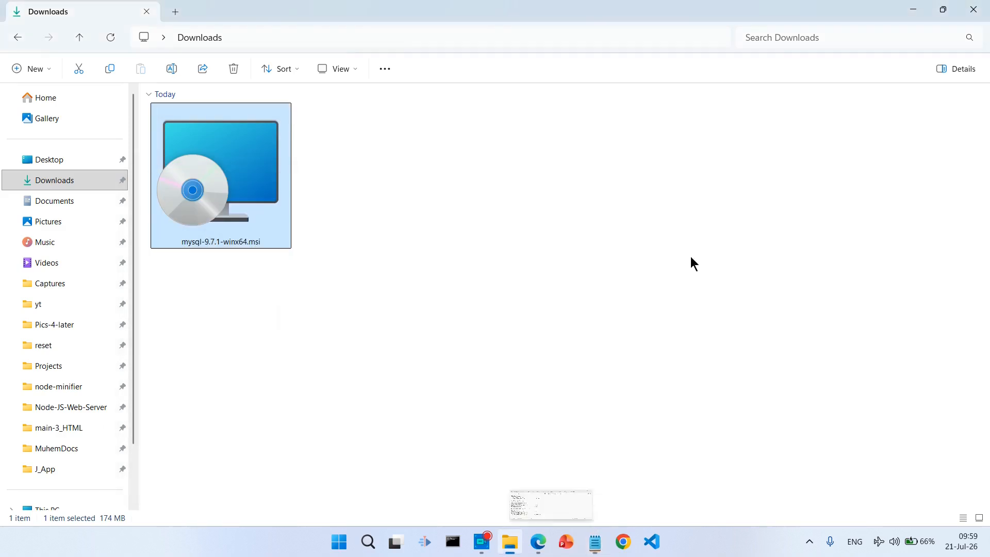
left_click(271, 396)
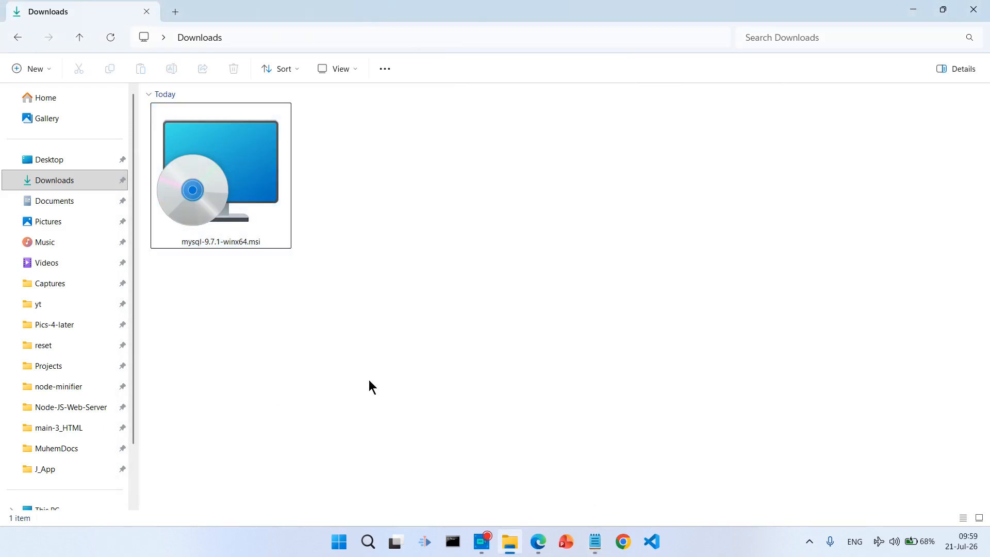
- Bring Edge forward and go back twice to the MySQL Community Downloads index
left_click(537, 541)
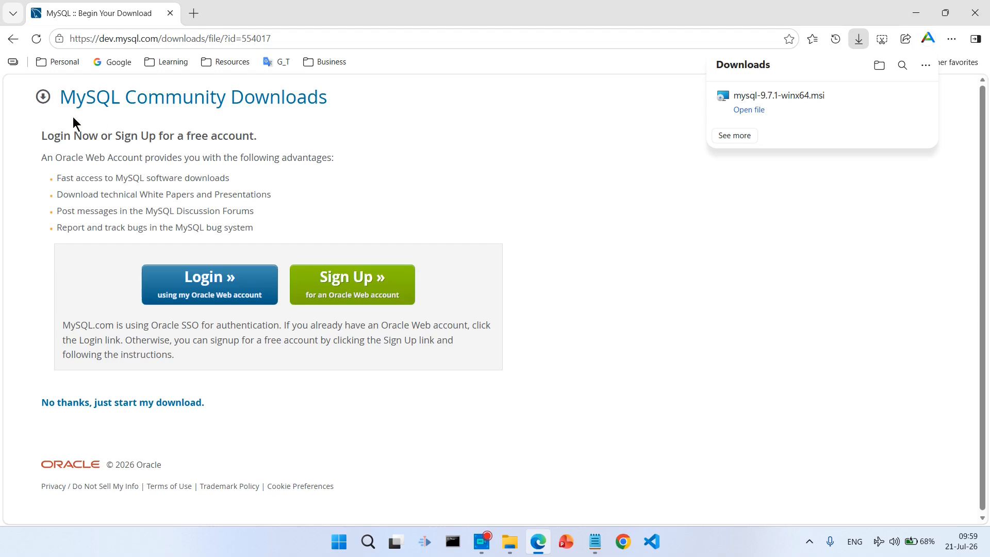
left_click(13, 39)
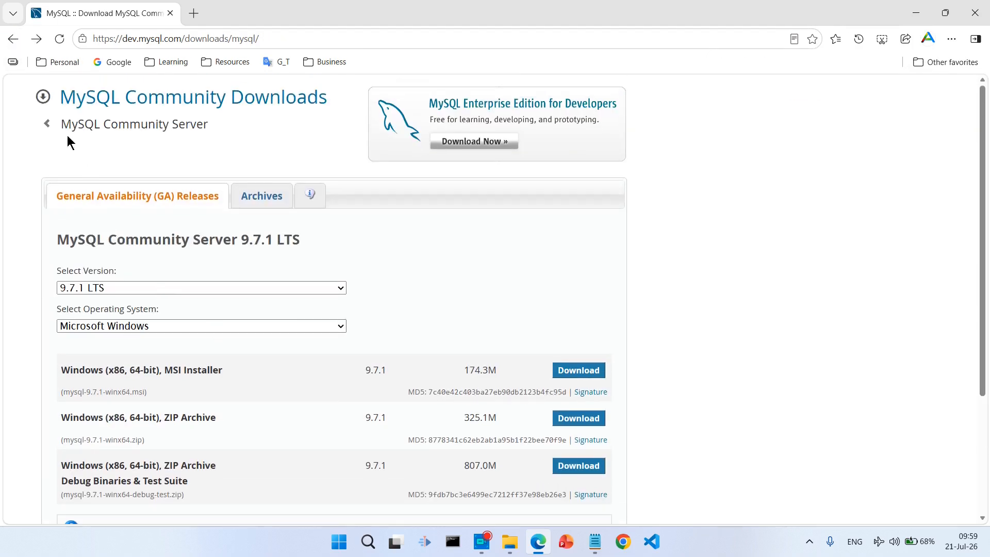
left_click(13, 39)
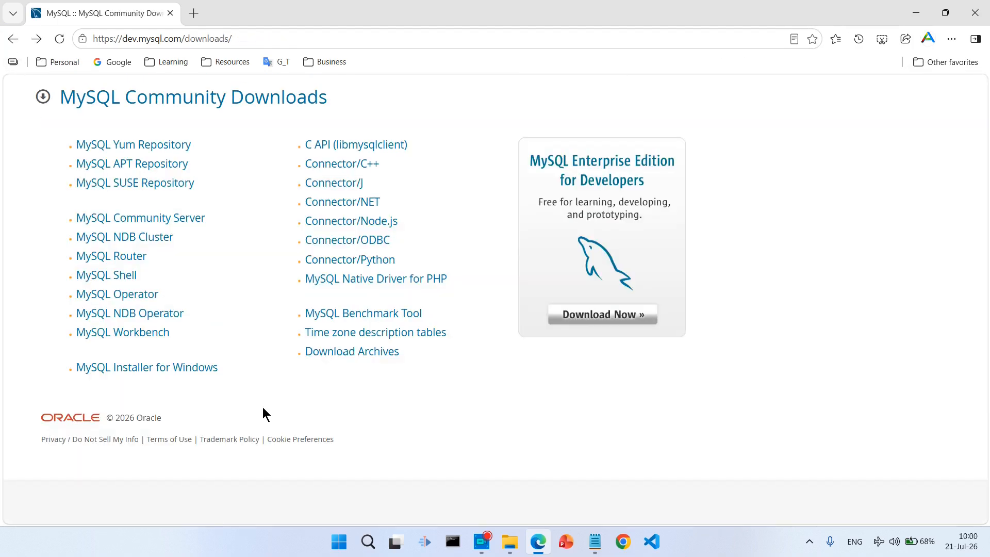